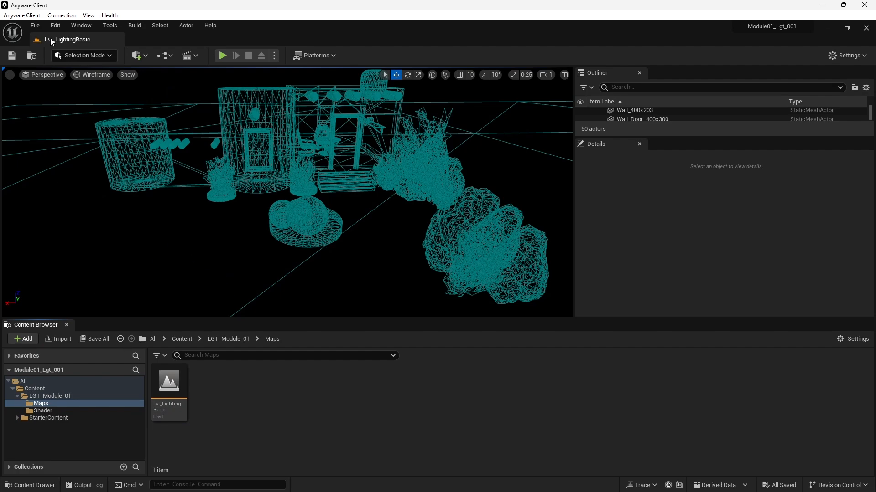
- Open the project settings, search all settings for "rhis", and examine the Default RHI options for the Windows platform
click(56, 25)
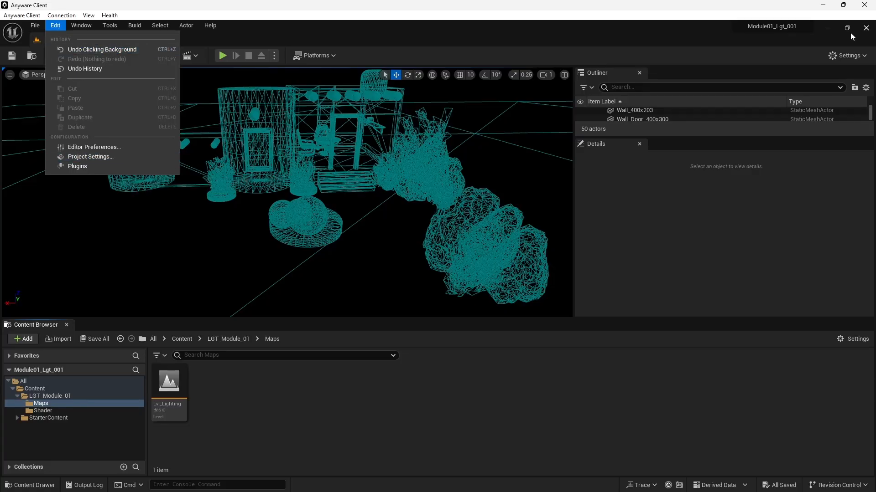
click(856, 61)
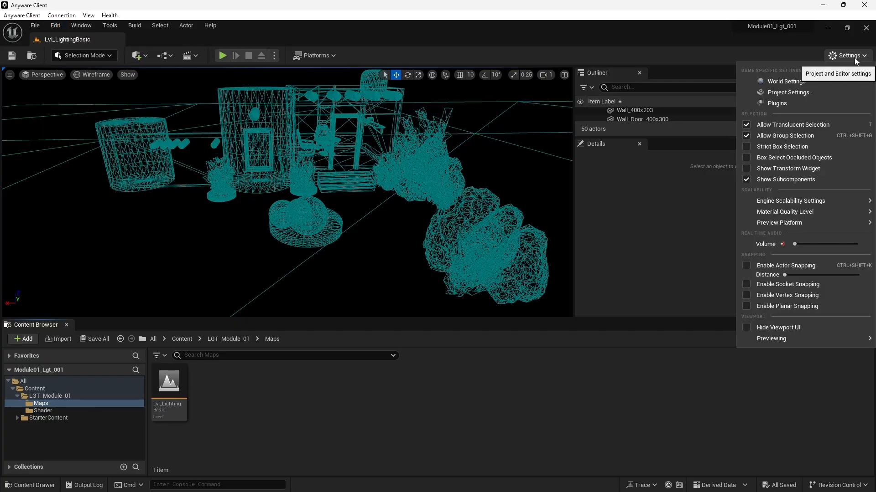
click(811, 97)
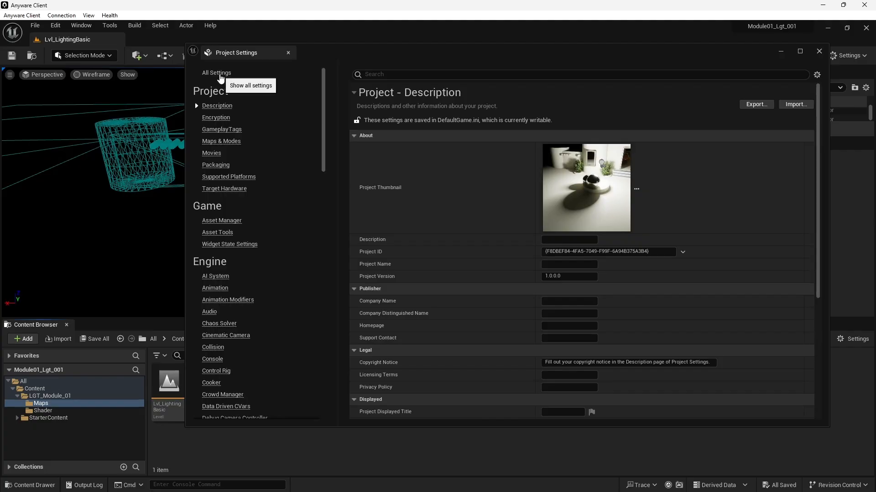
click(218, 74)
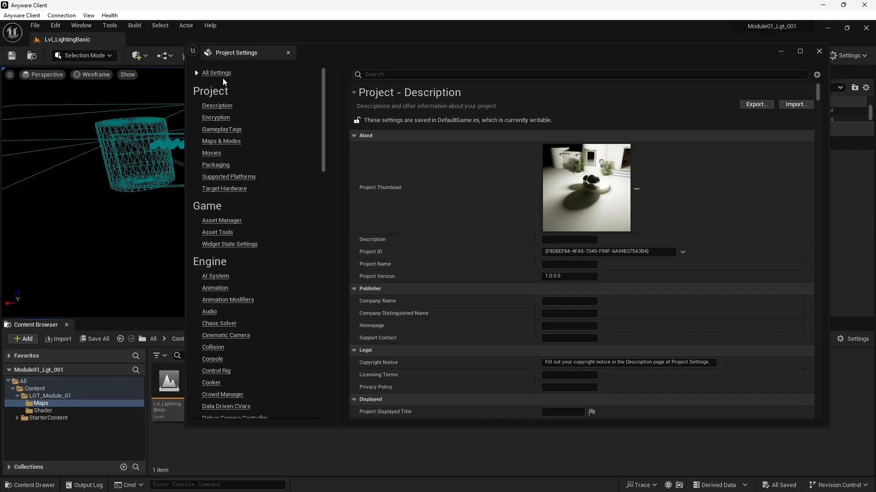
click(384, 78)
text(rhi)
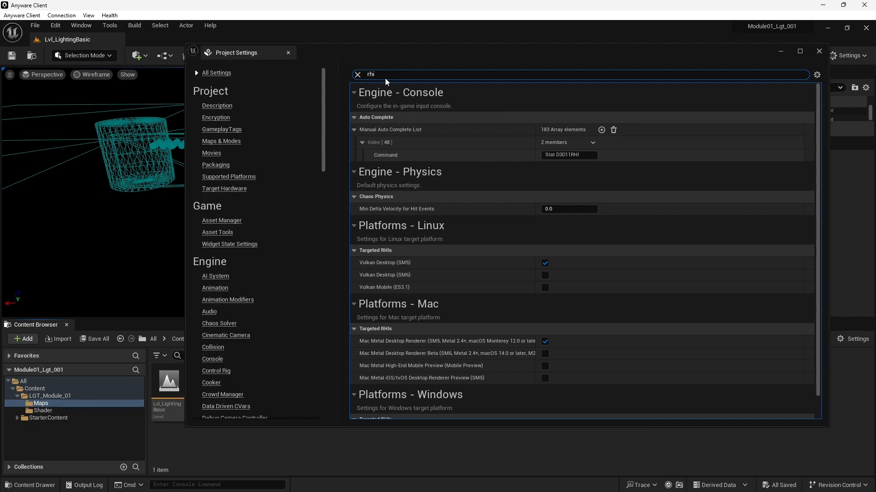
text(s)
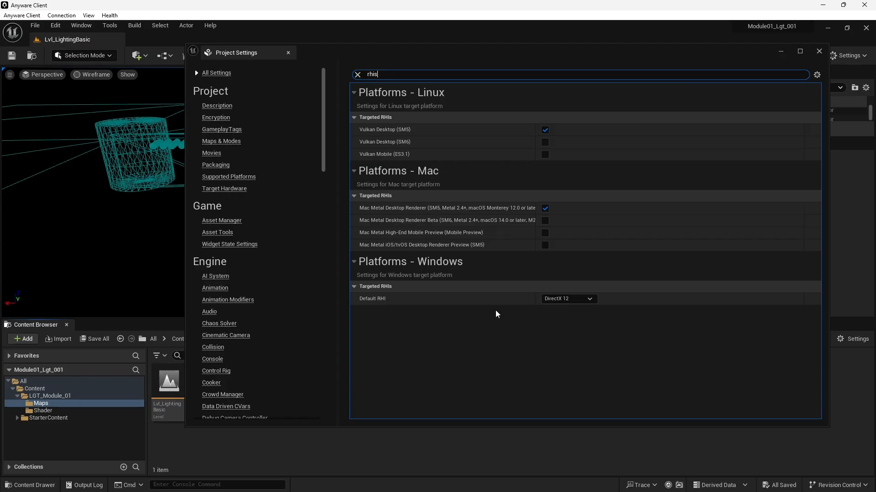
click(583, 300)
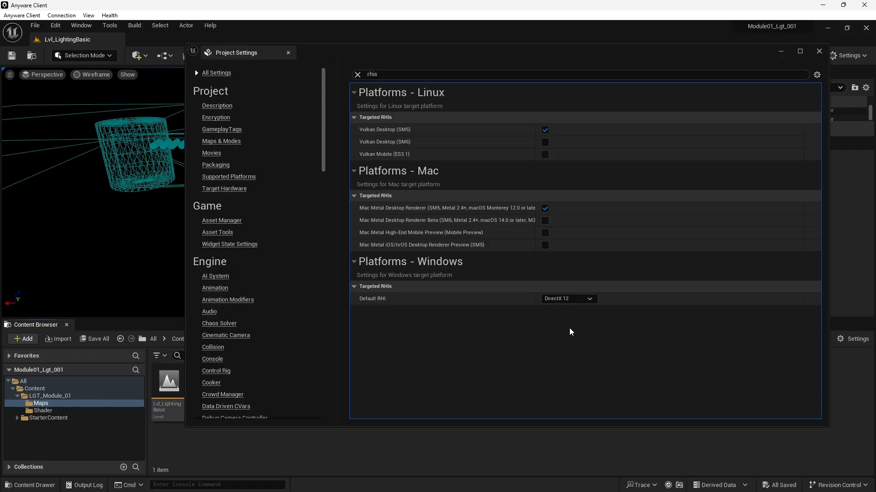
- In the Engine Rendering settings, enable Support Hardware Ray Tracing, Use Hardware Ray Tracing when available for Lumen, and Ray Traced Shadows
scroll(280, 303, down, 3)
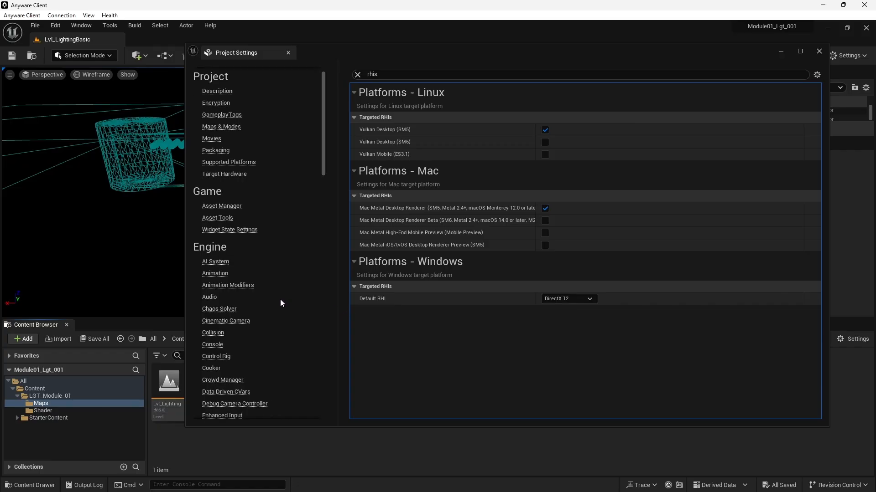
scroll(280, 302, down, 8)
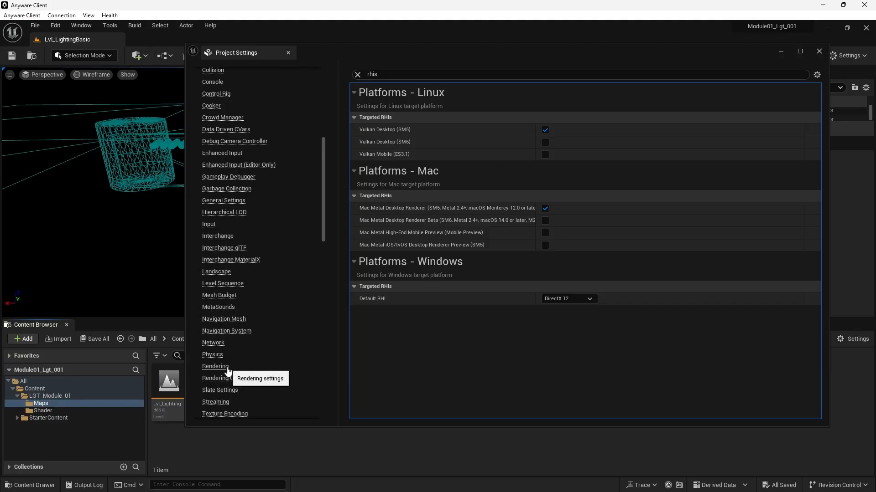
click(228, 366)
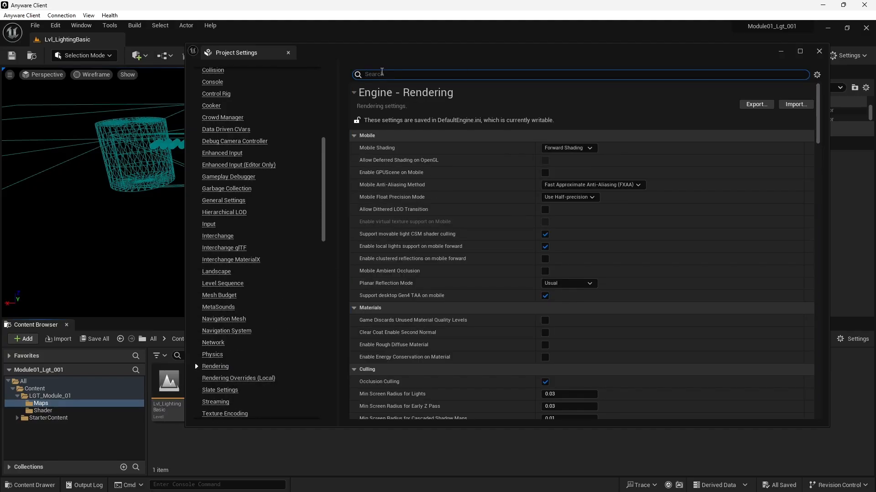
click(381, 73)
text(rayt)
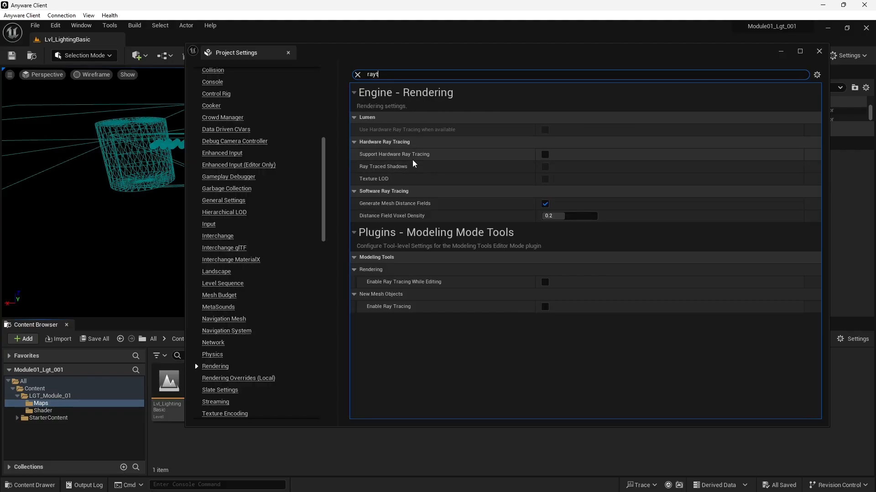
click(545, 155)
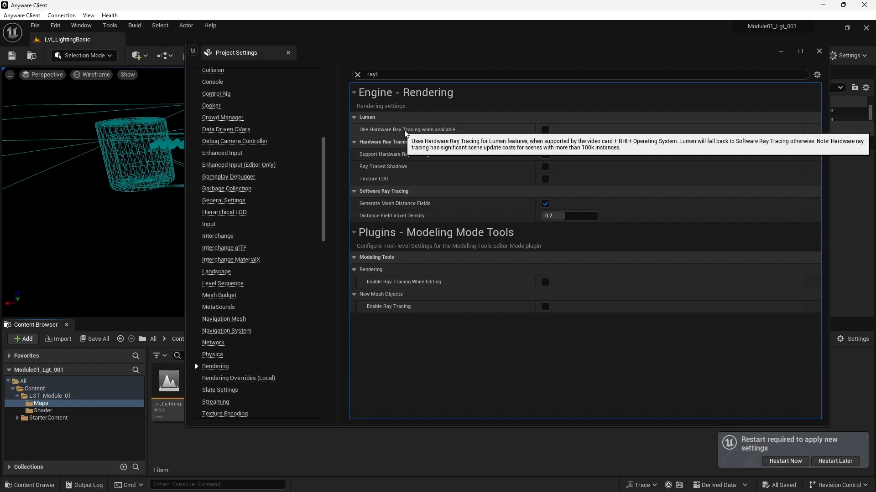
click(546, 131)
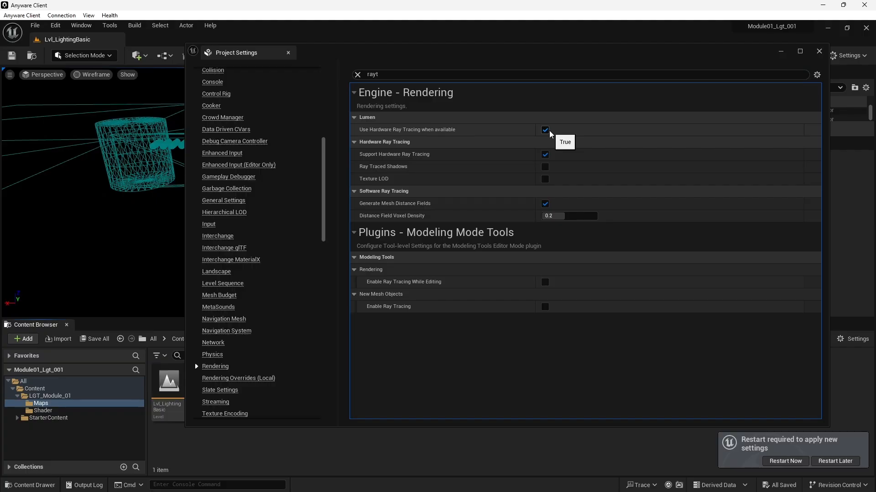
click(545, 167)
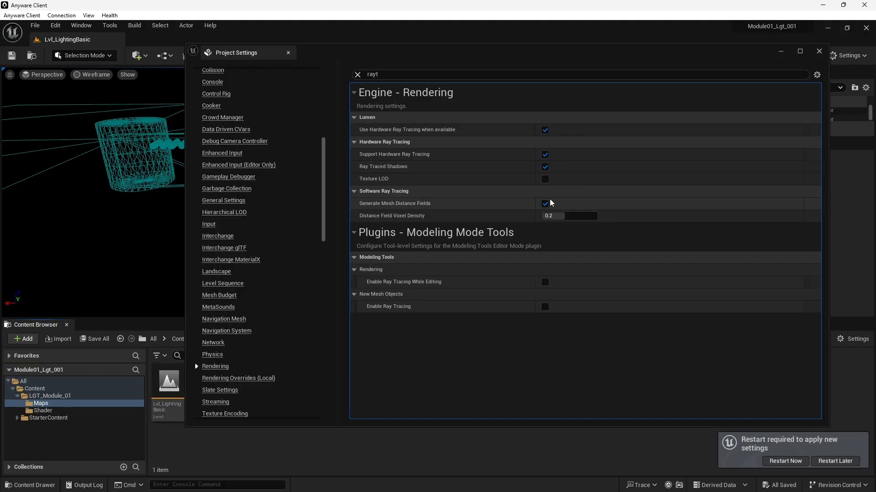
- Search all project settings for "globali" and examine the Dynamic Global Illumination Method options
drag(322, 233, 308, 79)
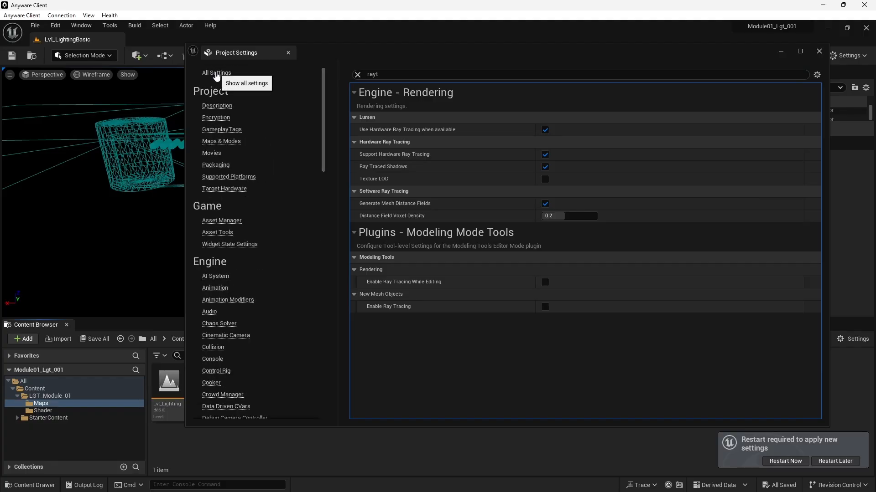
click(214, 74)
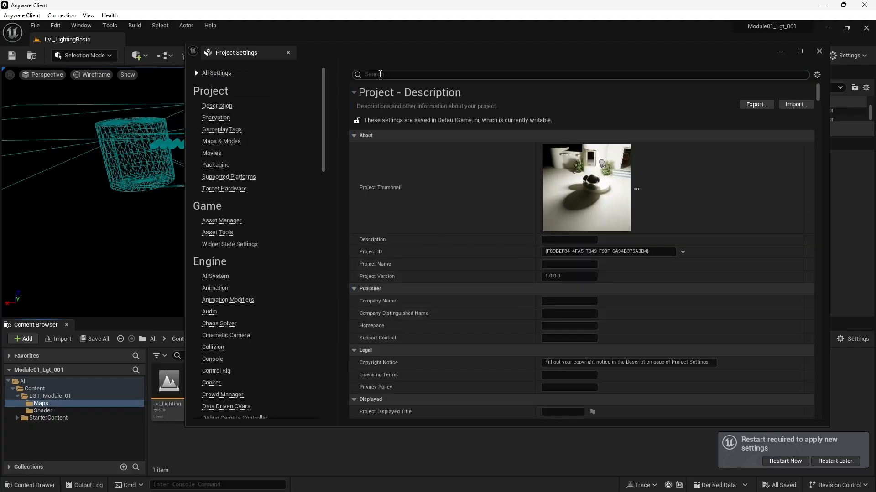
click(380, 74)
text(globali)
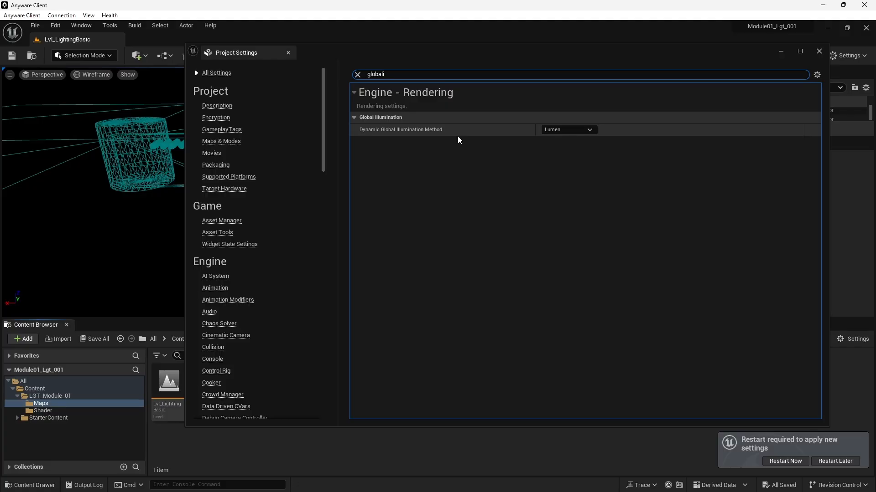
click(560, 131)
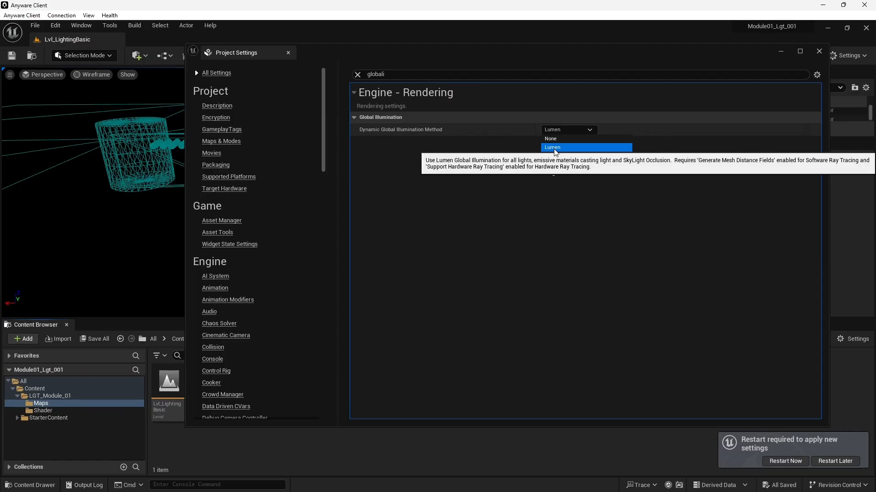
click(585, 210)
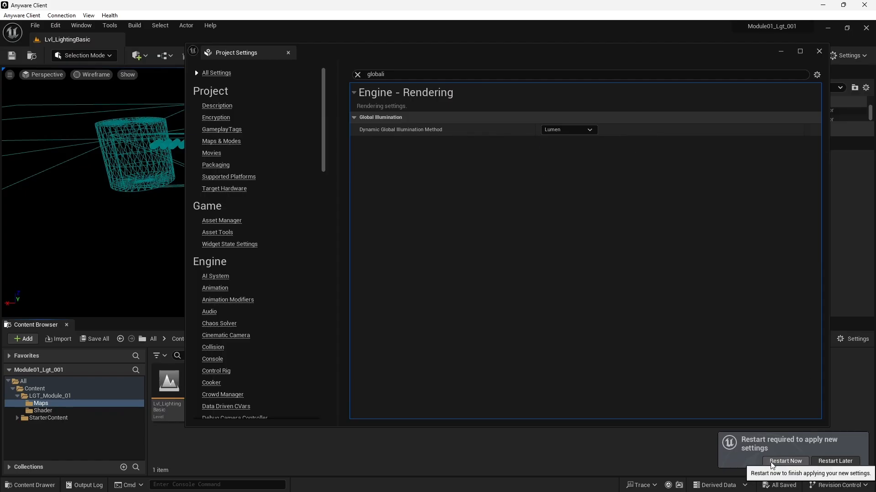
- Restart the editor to apply the new settings, review the Dynamic Global Illumination Method options, and close the project settings
click(784, 461)
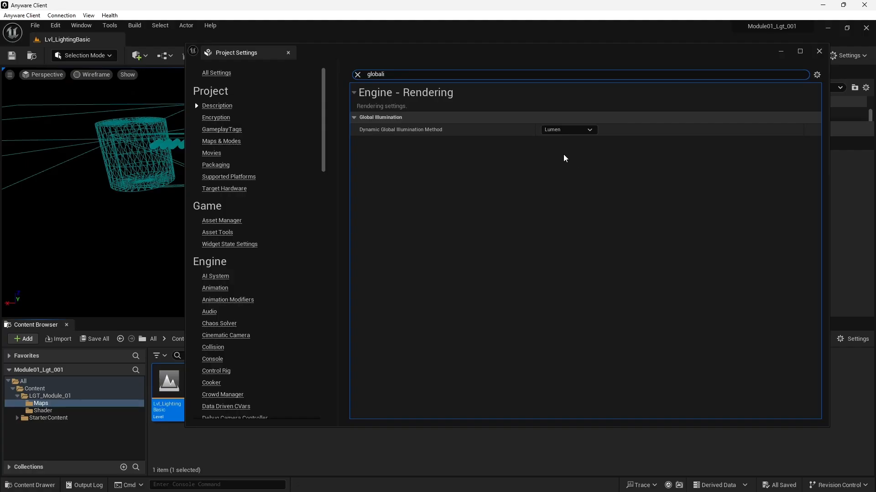
click(571, 129)
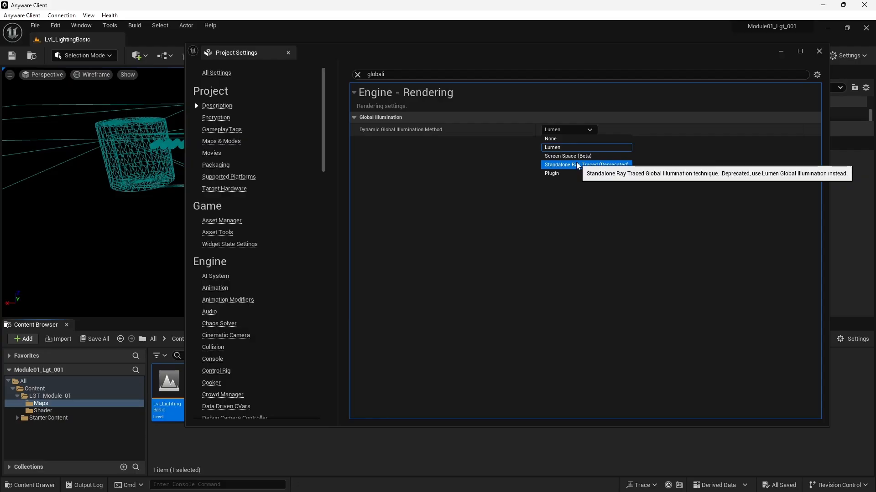
click(817, 52)
click(818, 51)
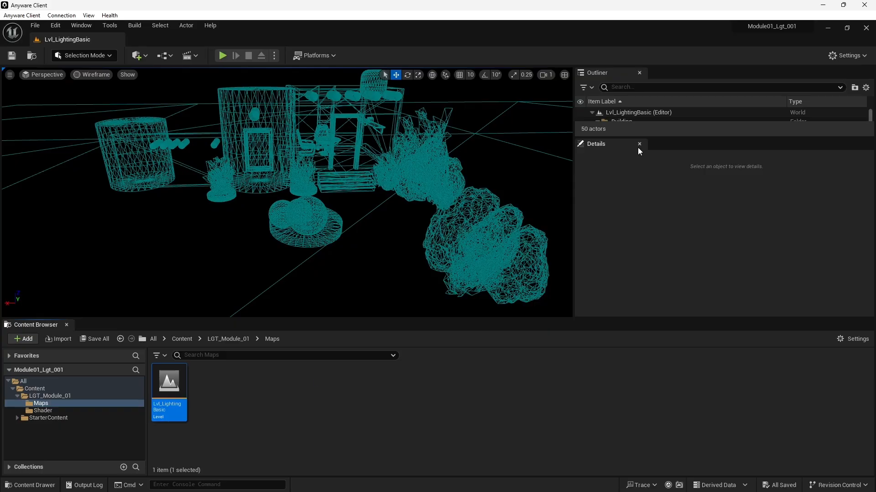
- Enlarge the Outliner, collapse the Building folder, and add a Post Process Volume to the level
drag(687, 135, 687, 254)
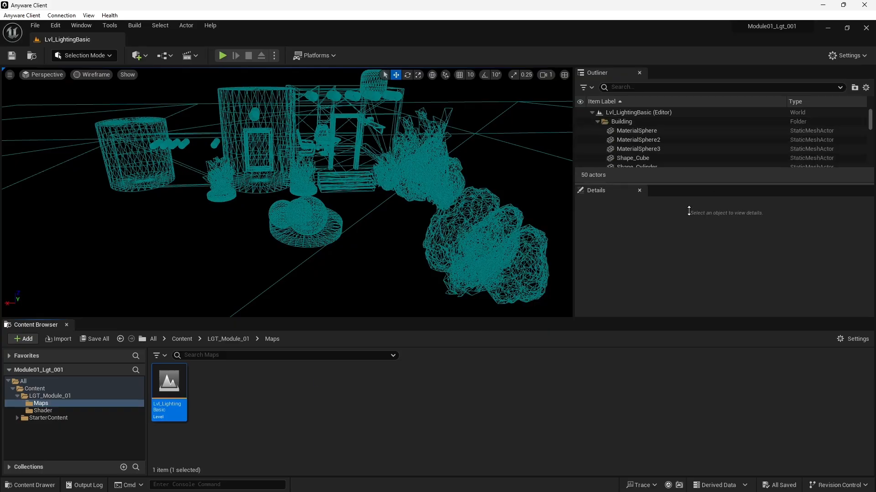
click(597, 121)
click(147, 55)
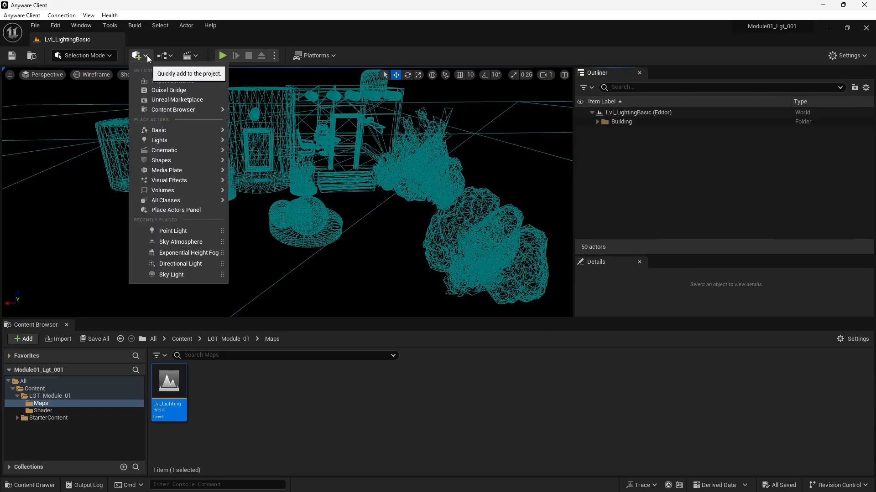
text(post)
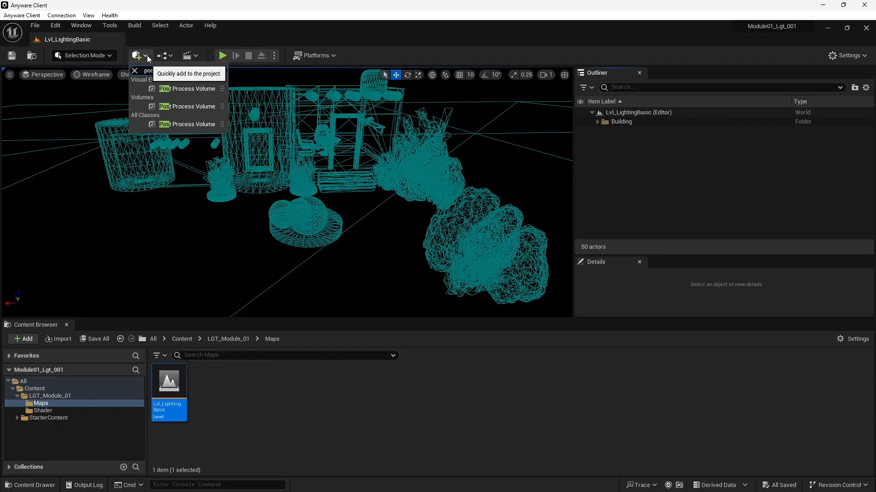
click(170, 90)
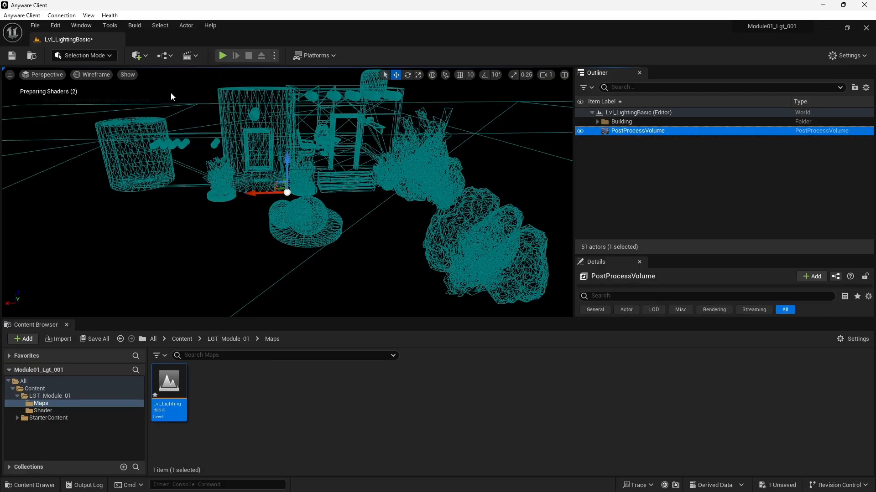
- Filter the Post Process Volume's details by "globali" and enable the Global Illumination Method override
drag(746, 272, 747, 178)
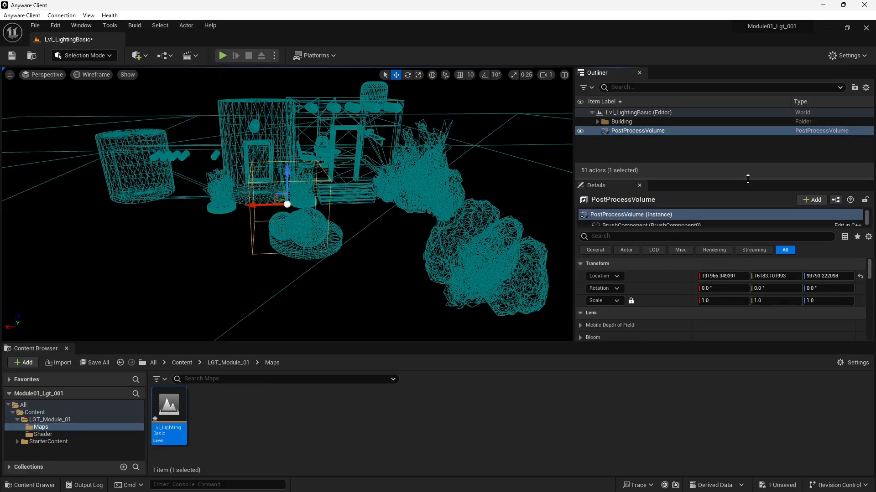
click(617, 239)
text(g)
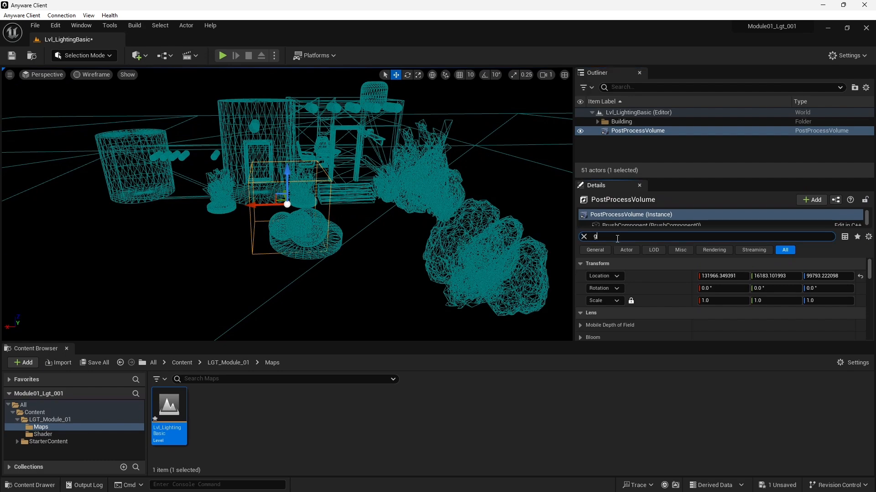
text(lobal)
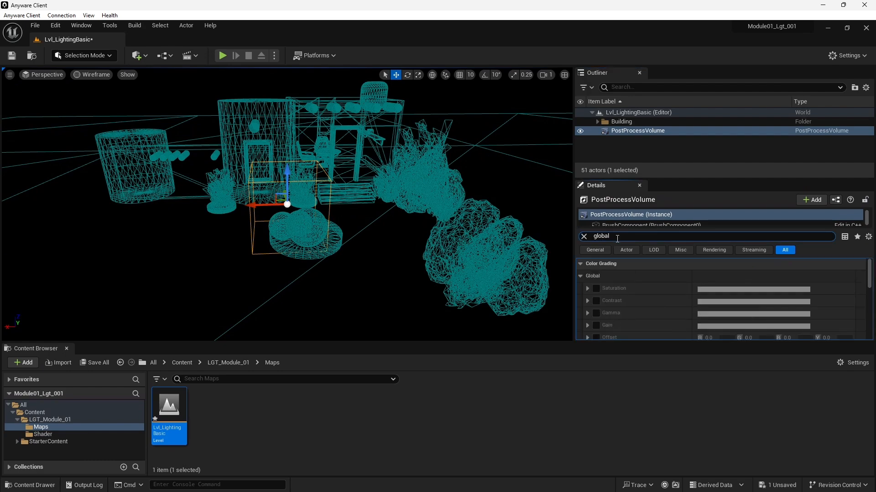
text(i)
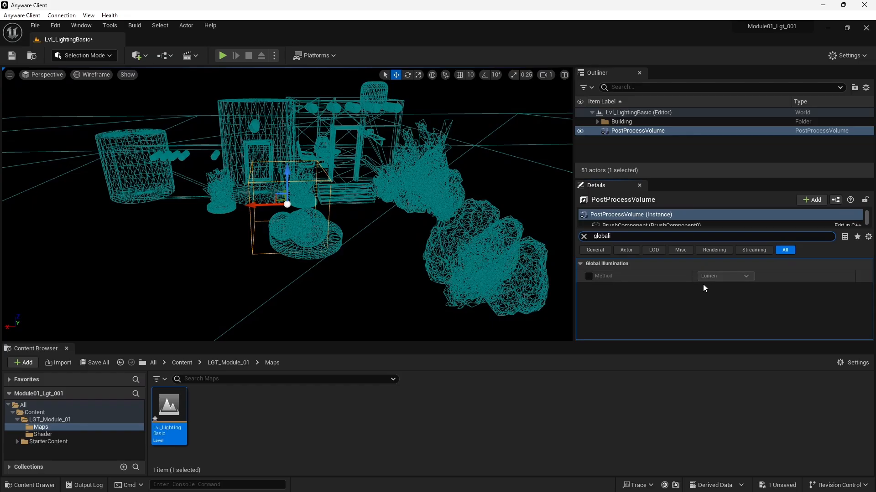
click(589, 276)
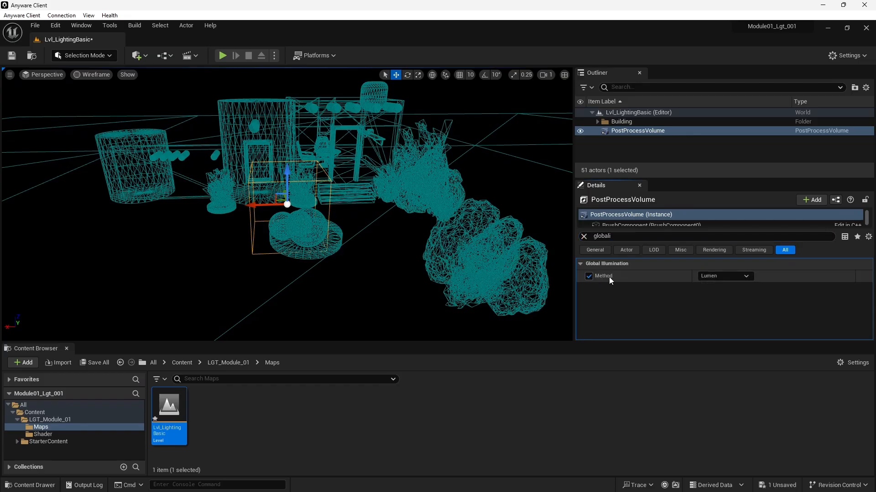
- Try Standalone Ray Traced (Deprecated) as the volume's Global Illumination Method, and set the method back to Lumen
click(726, 278)
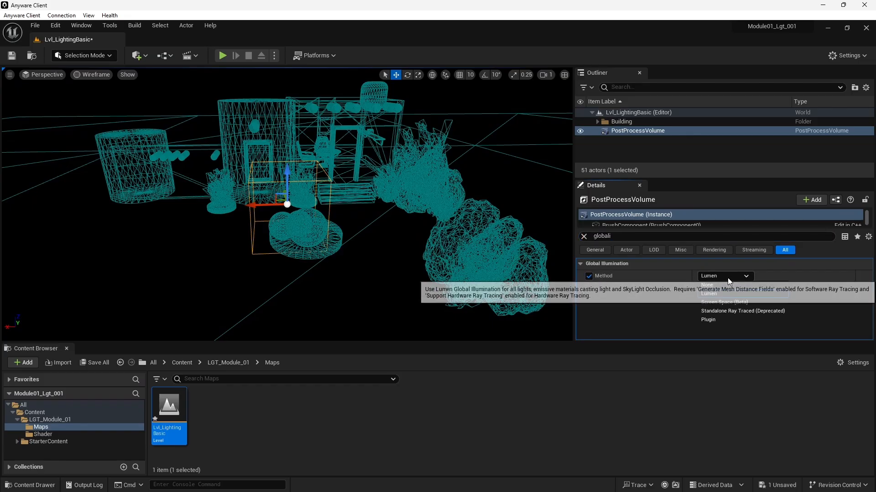
click(723, 311)
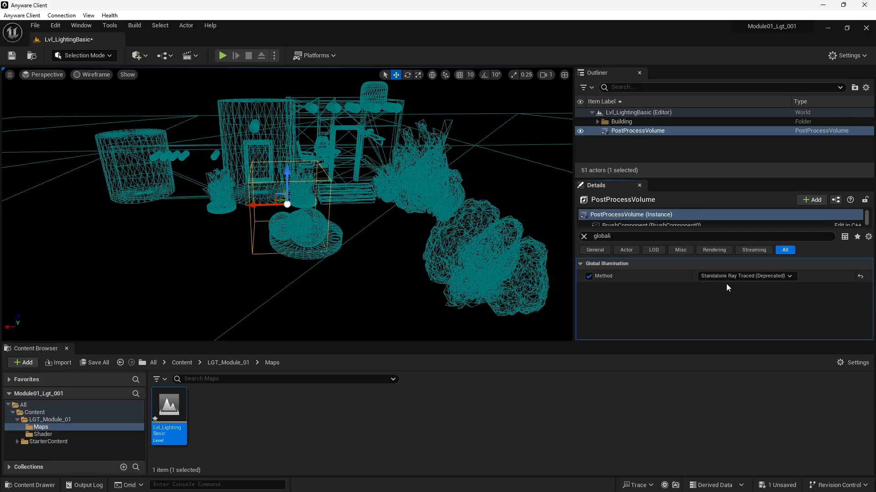
click(726, 278)
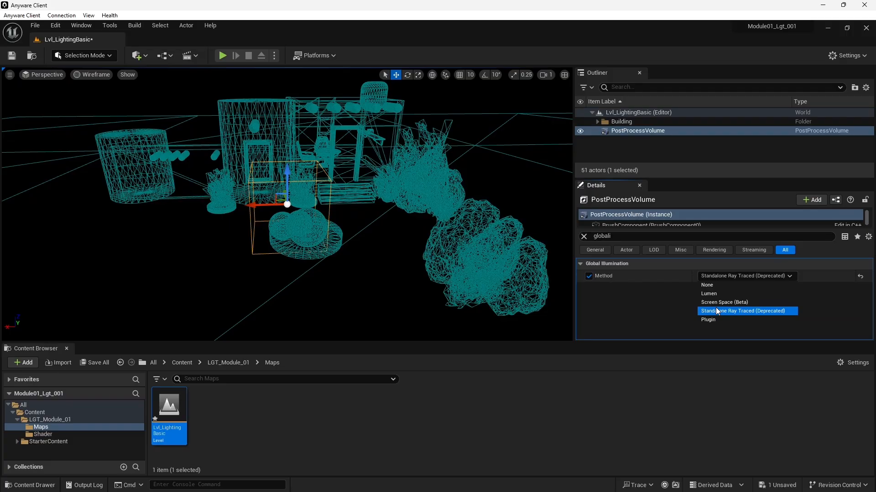
click(709, 294)
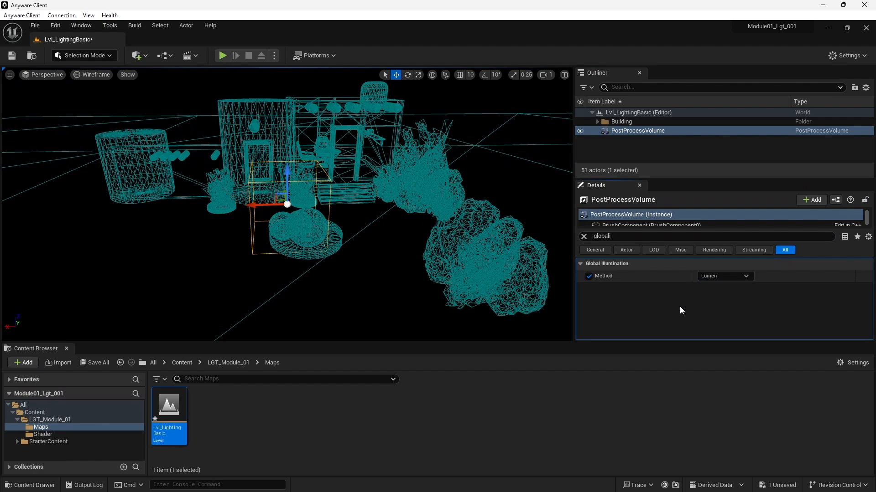